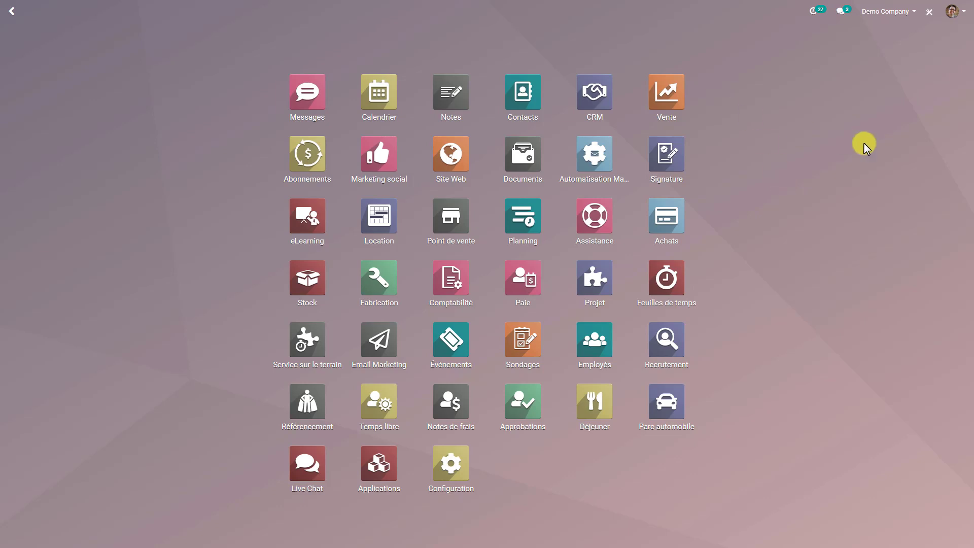
Step: Open the list of units of measure (Unités de mesure) from the settings of the Vente application
click(665, 101)
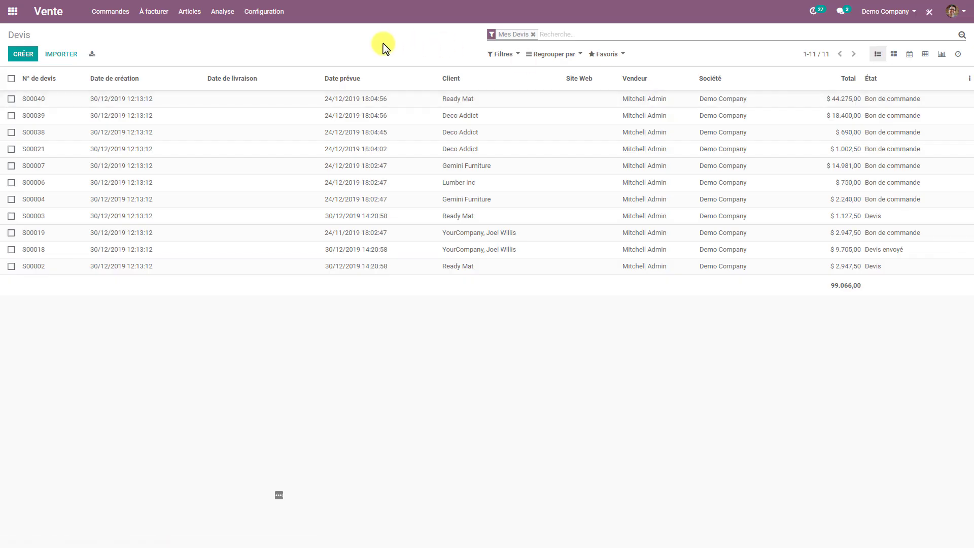
click(260, 13)
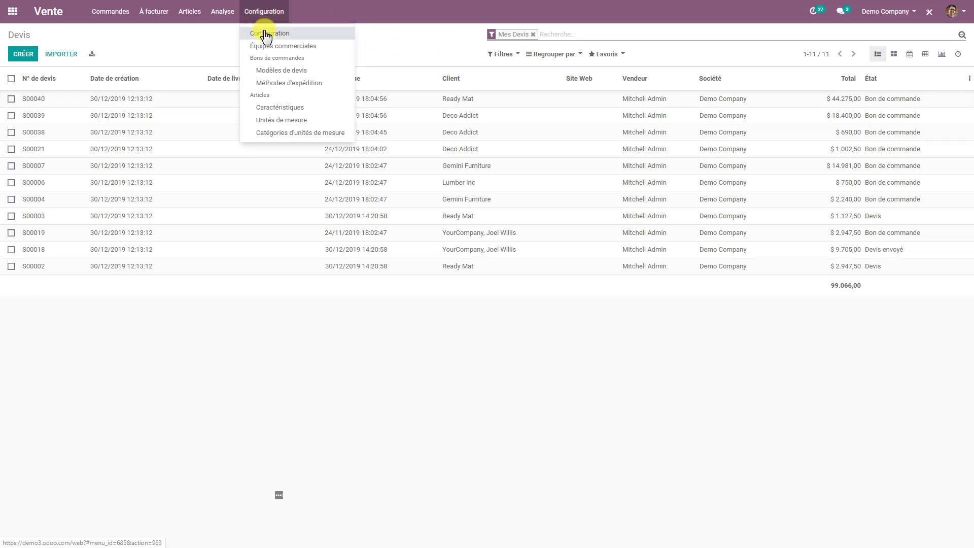
click(264, 33)
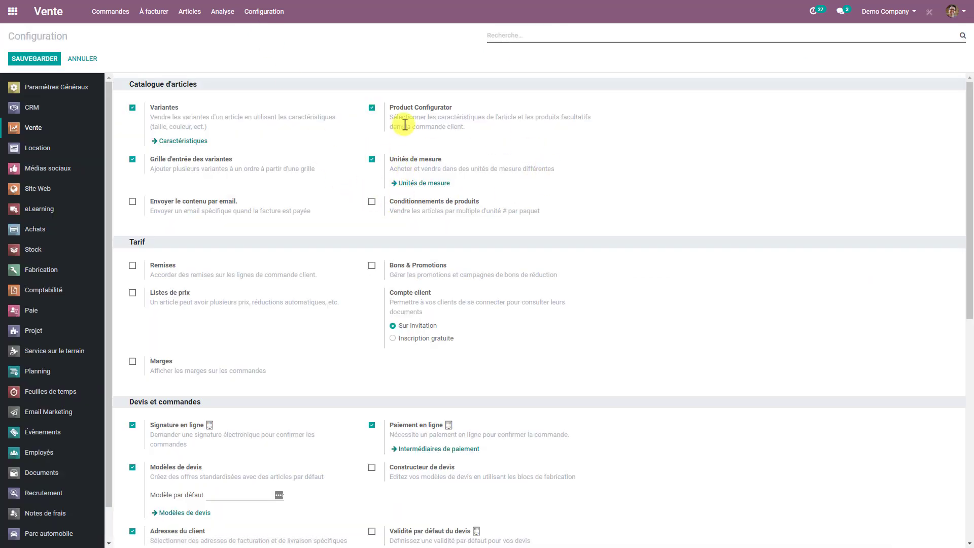
click(436, 186)
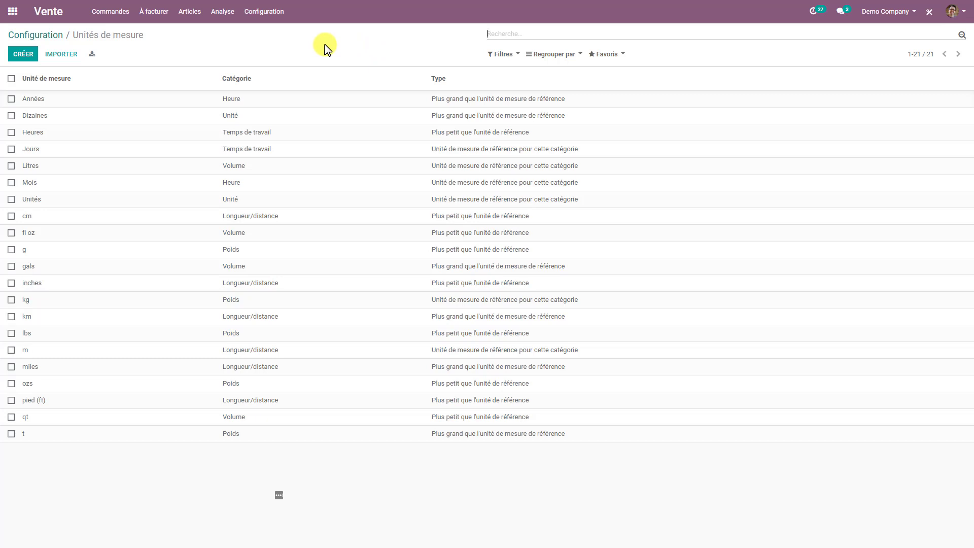
Step: Group the units of measure by Catégorie and open the Heures unit of the Temps de travail category
click(553, 54)
click(563, 71)
click(563, 85)
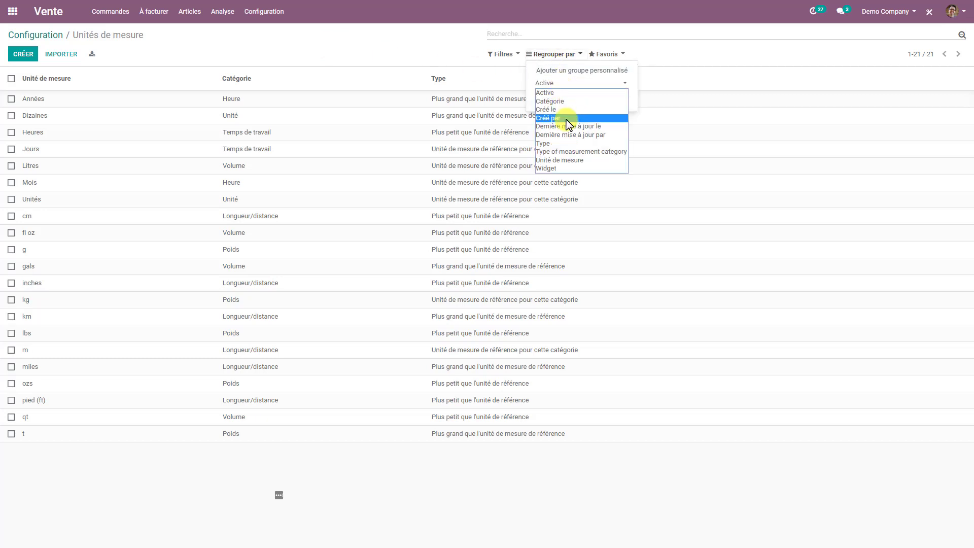
click(564, 99)
click(561, 98)
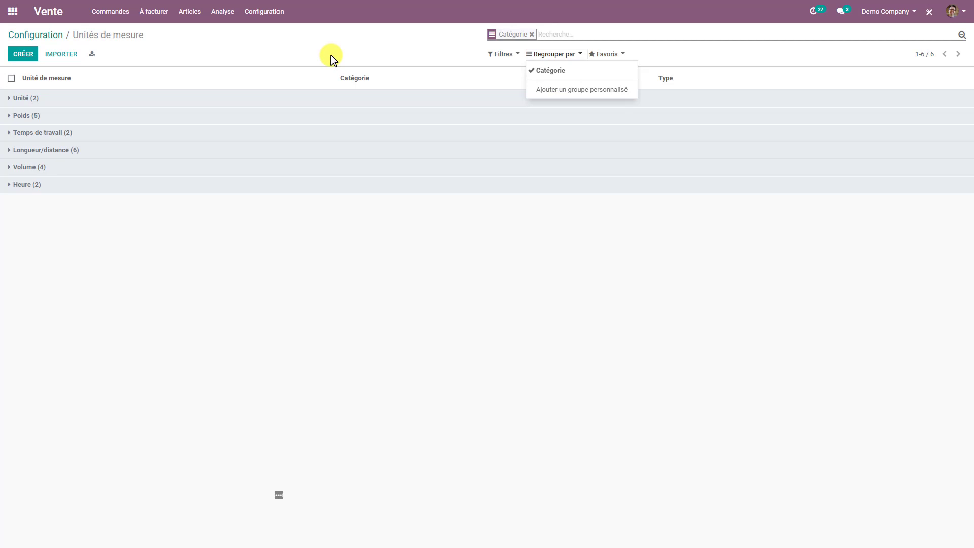
click(331, 55)
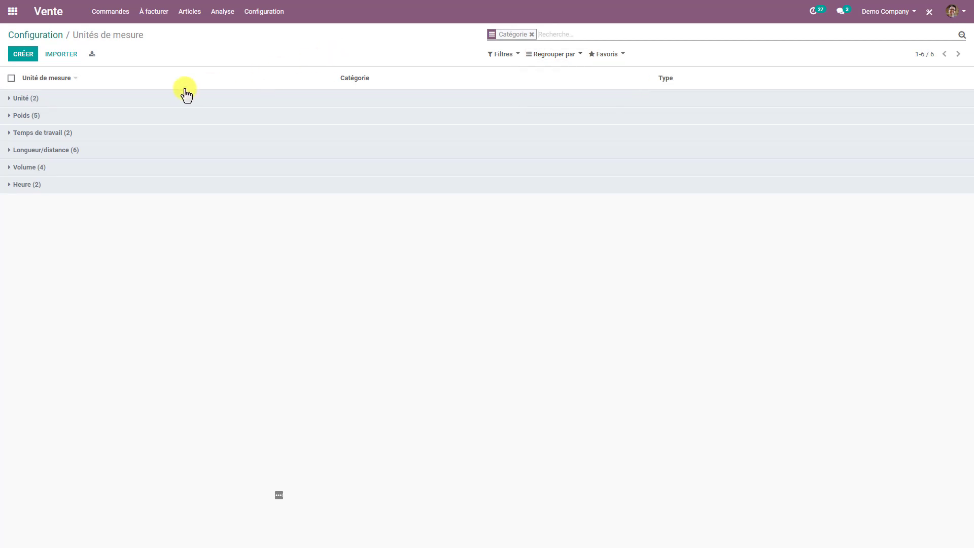
click(14, 136)
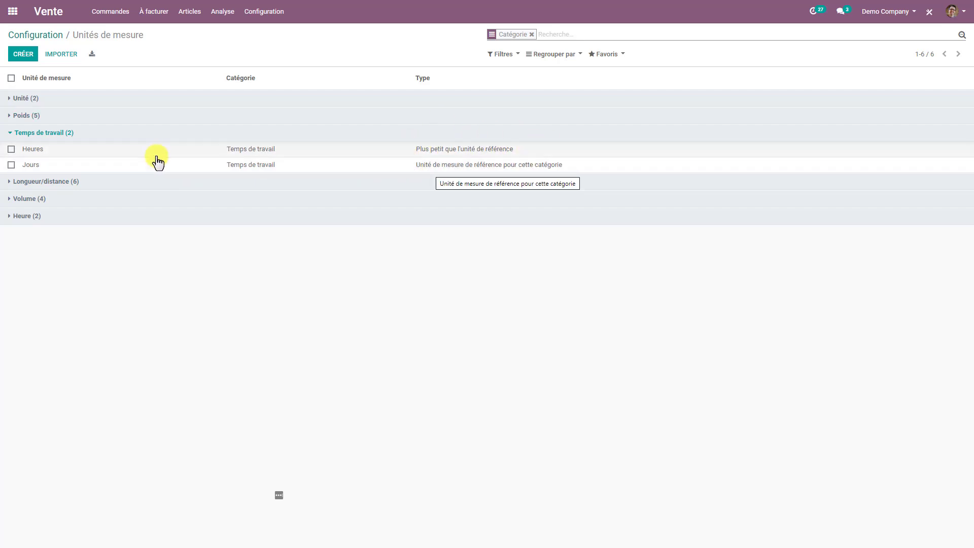
click(63, 155)
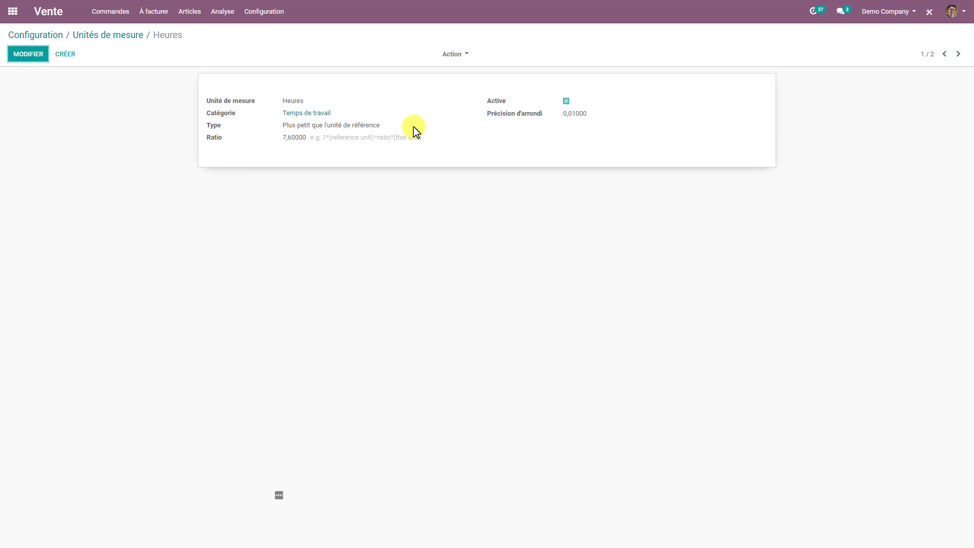
Step: Switch to the Feuilles de temps application and open its settings to check the time encoding unit
click(12, 12)
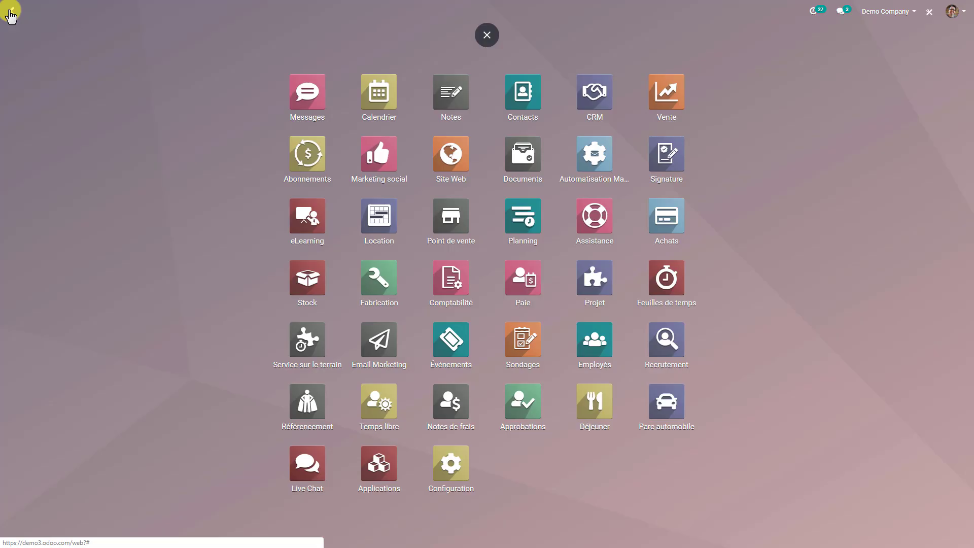
click(658, 281)
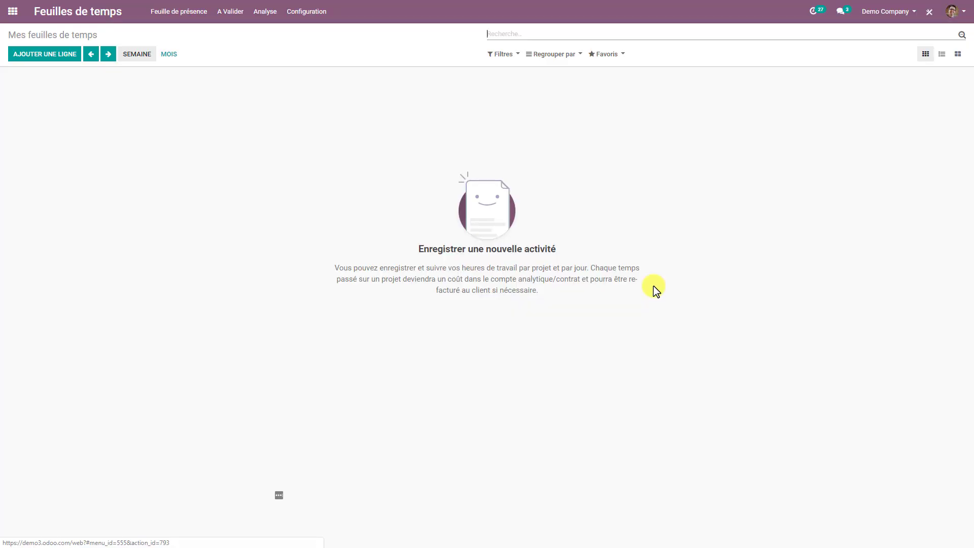
click(301, 11)
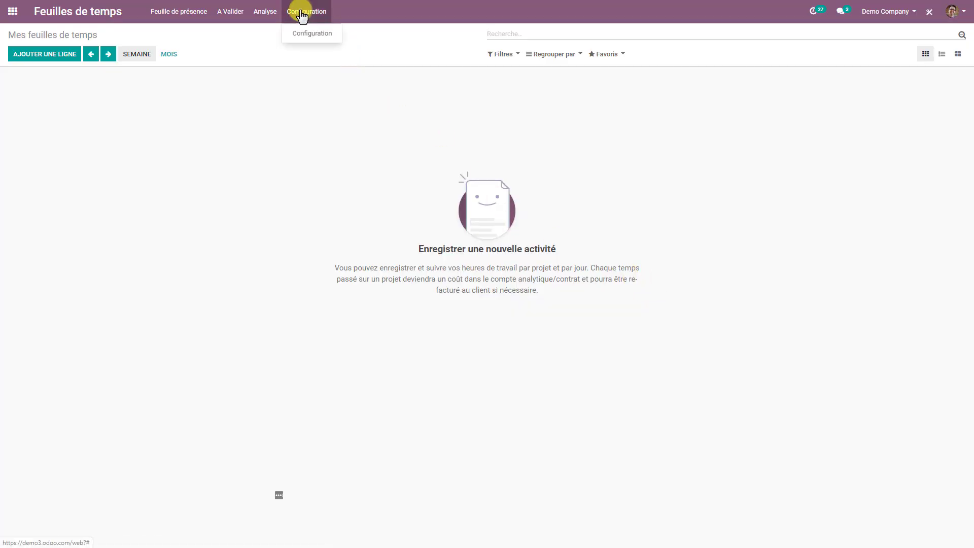
click(313, 34)
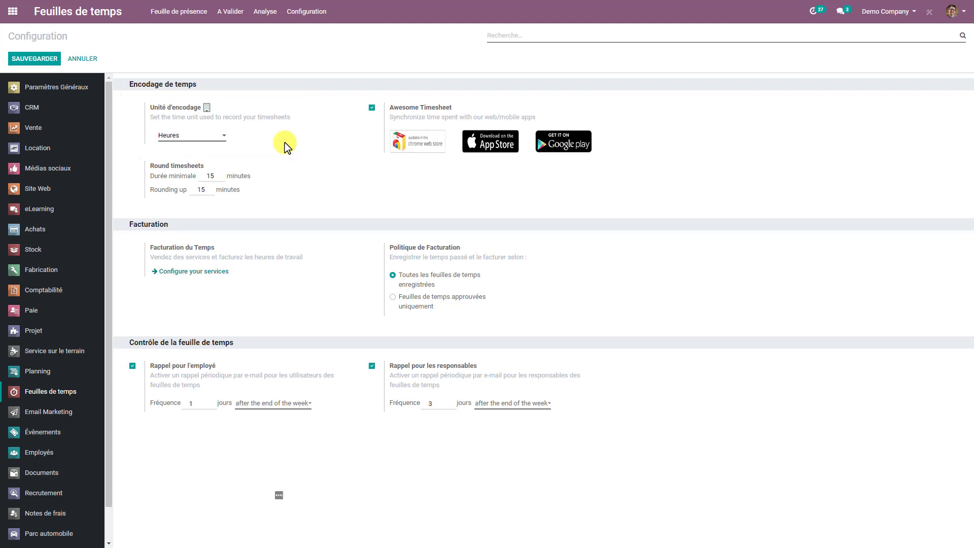
Step: Search for the Vente articles list, create an article named "Service à la journée" and save it
click(12, 11)
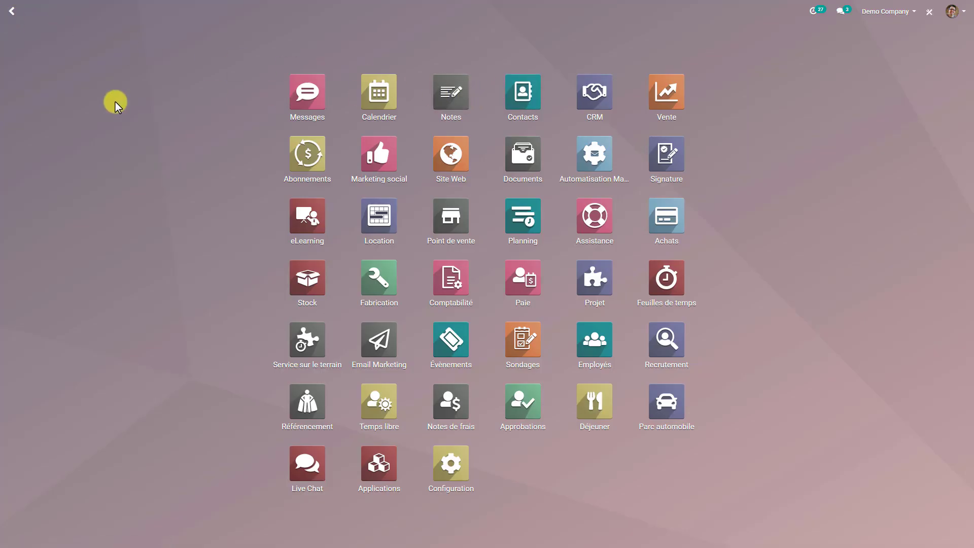
text(articles)
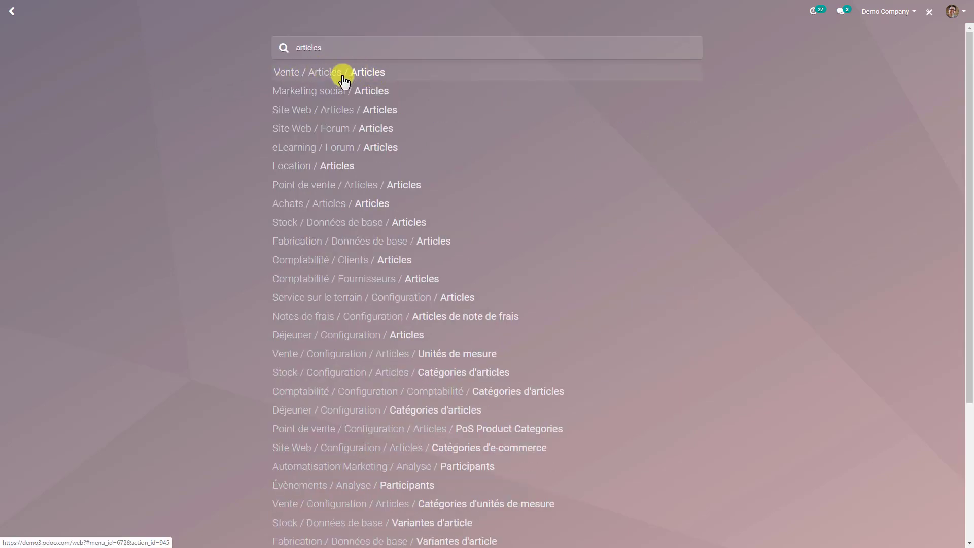
click(375, 76)
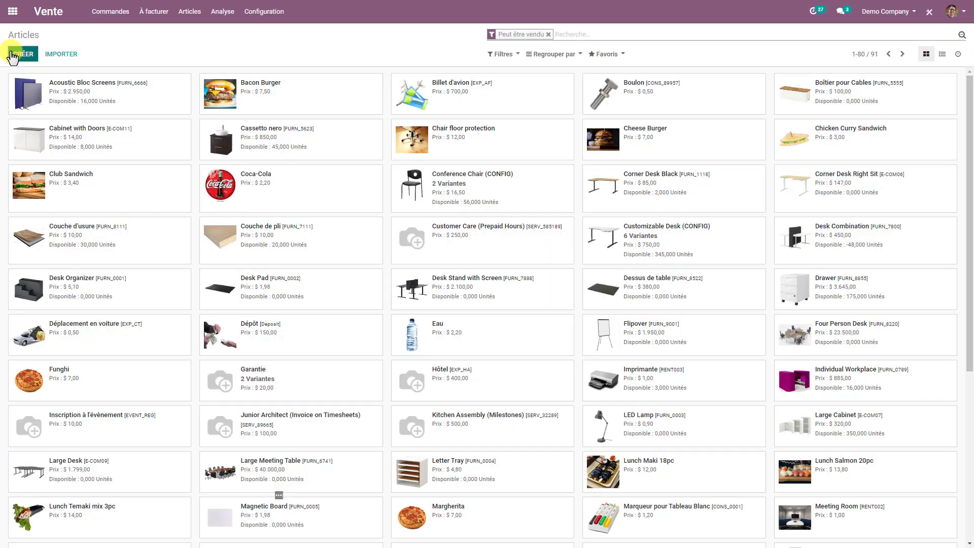
click(12, 54)
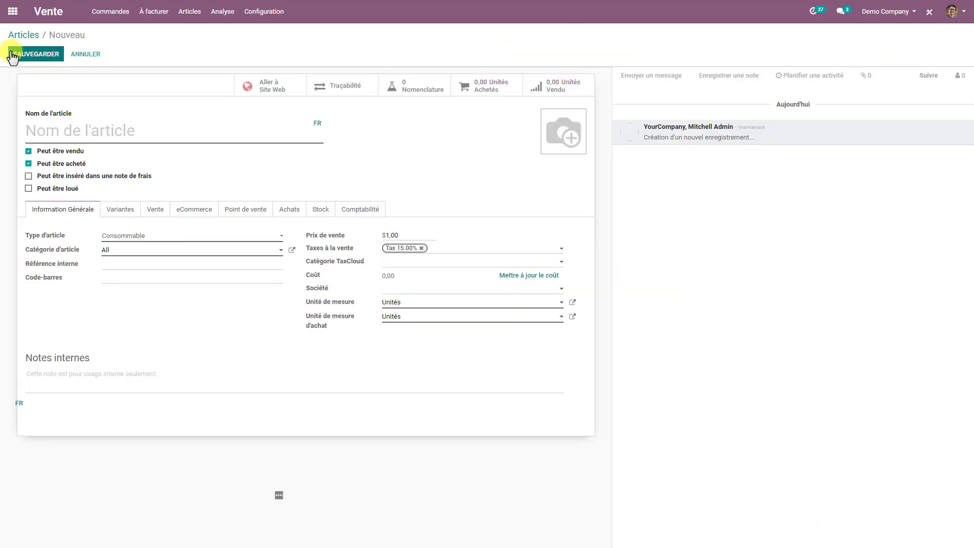
text(Servi)
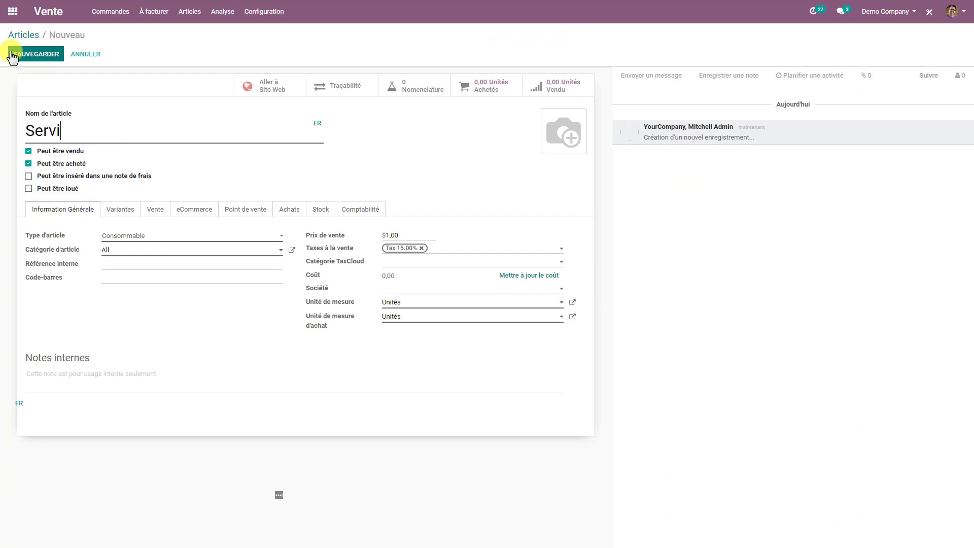
text(ce à la journée)
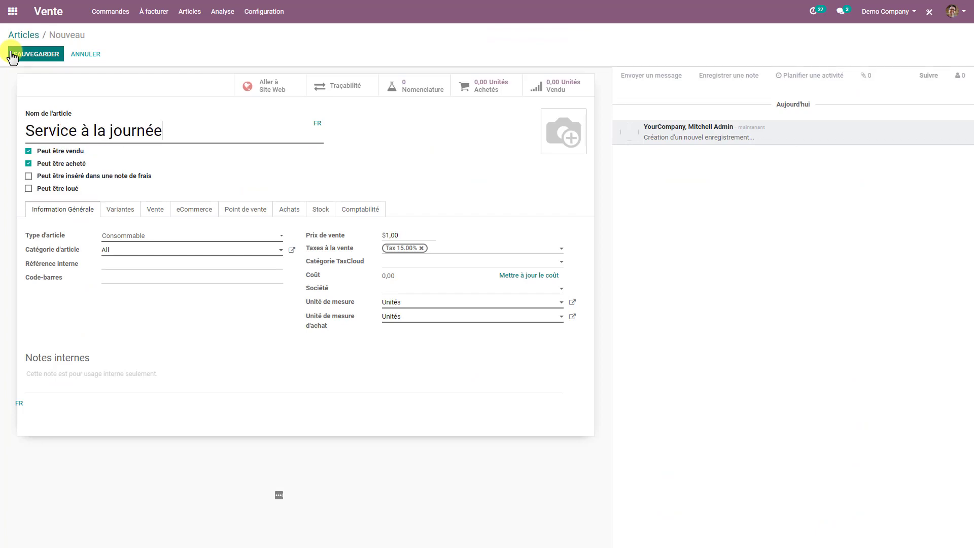
click(13, 55)
Step: Fill in the article's general information with a sales price of 1000, the type Service and the unit of measure Jours
click(398, 237)
text(1000)
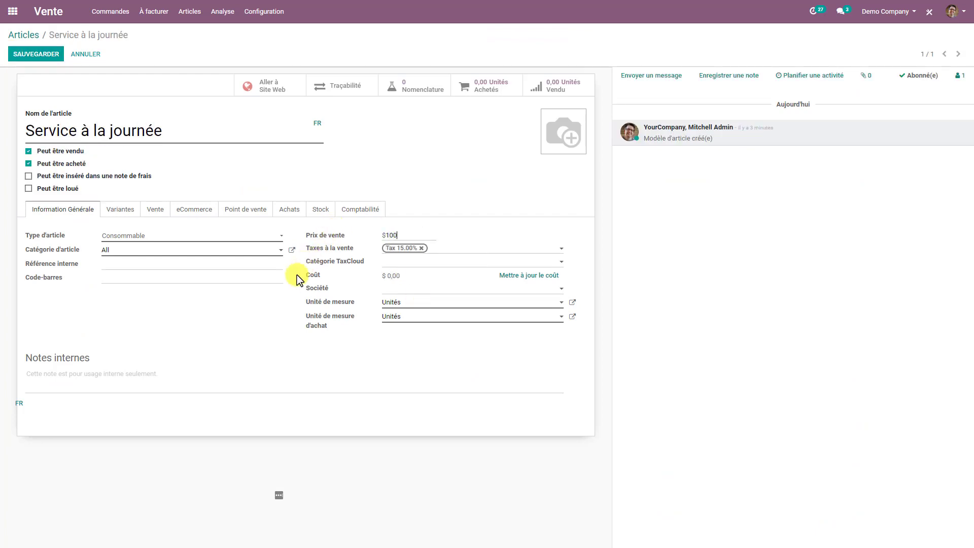
click(153, 237)
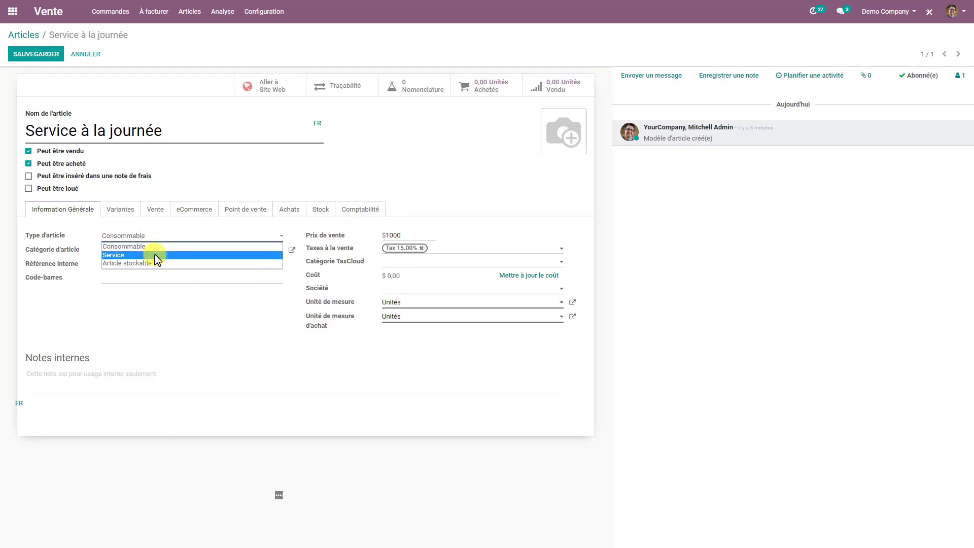
click(154, 255)
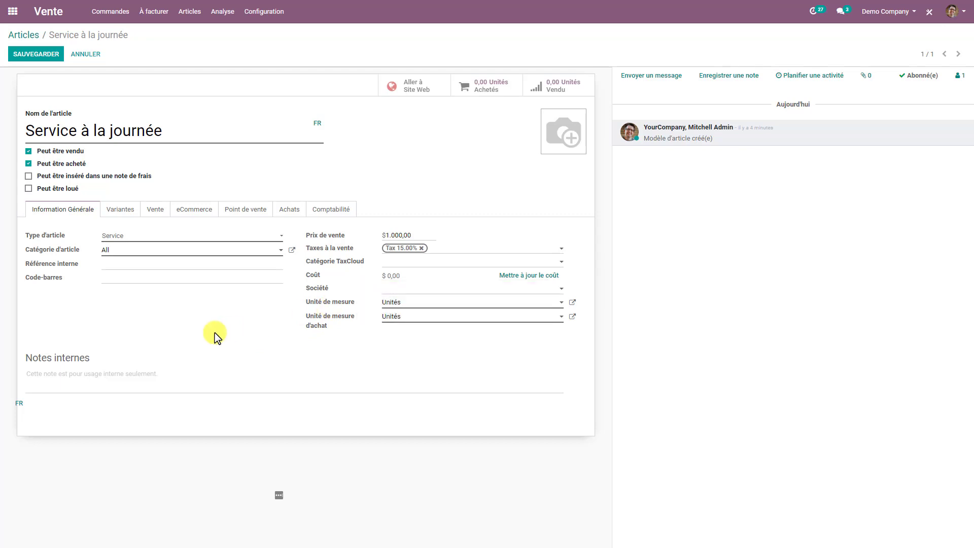
click(394, 303)
click(401, 356)
Step: Set the article's service invoicing policy to Feuilles de temps sur les tâches and save the article
click(158, 211)
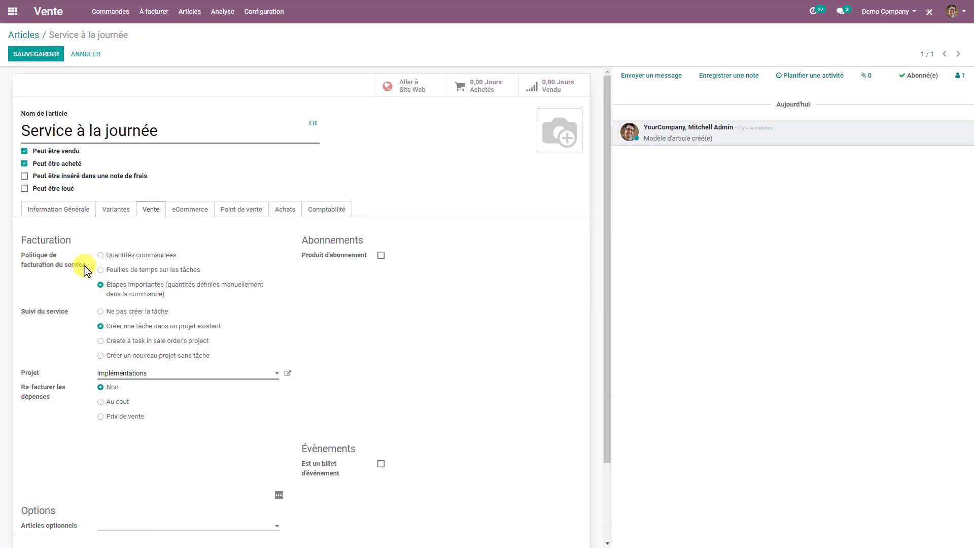
click(125, 270)
drag(174, 329, 261, 327)
click(264, 330)
click(38, 56)
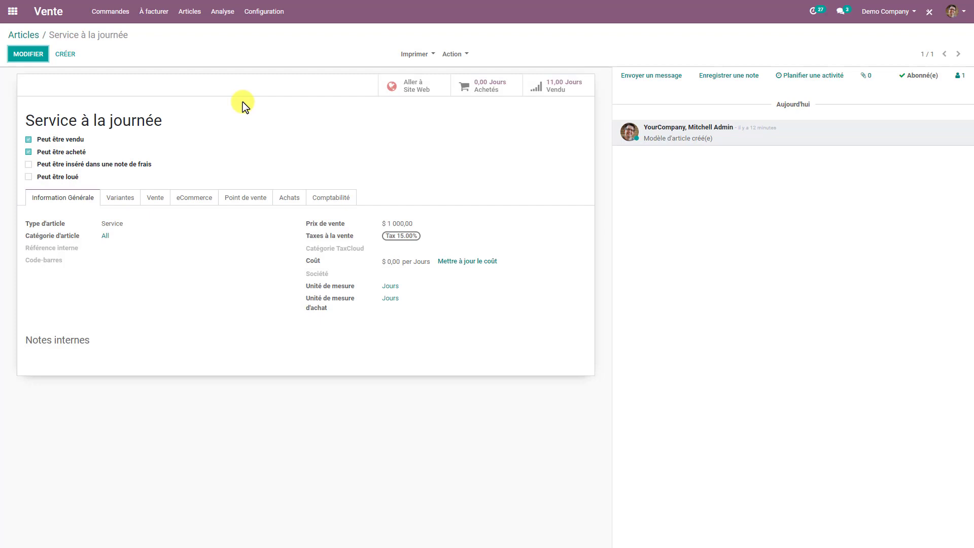
Step: Create a new quotation for the client Azure Interior
click(110, 18)
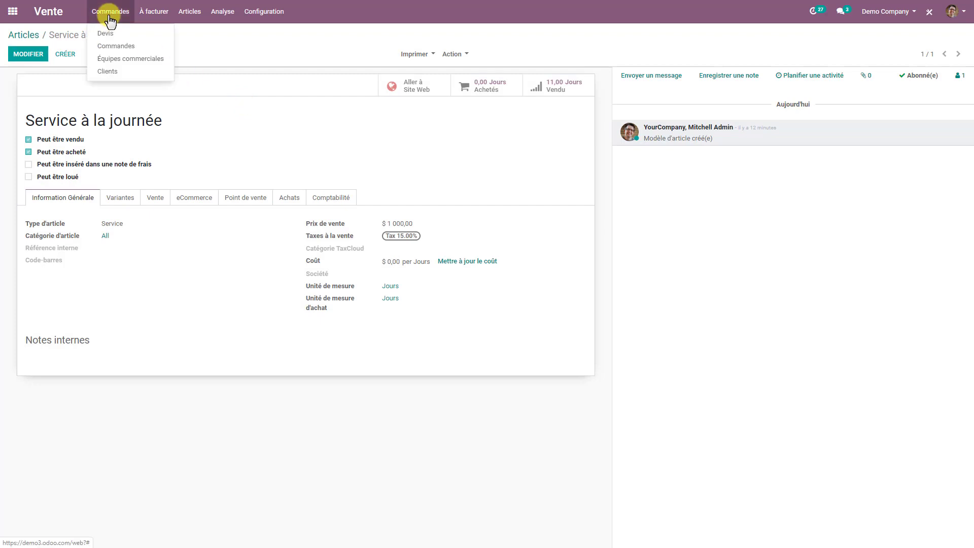
click(120, 33)
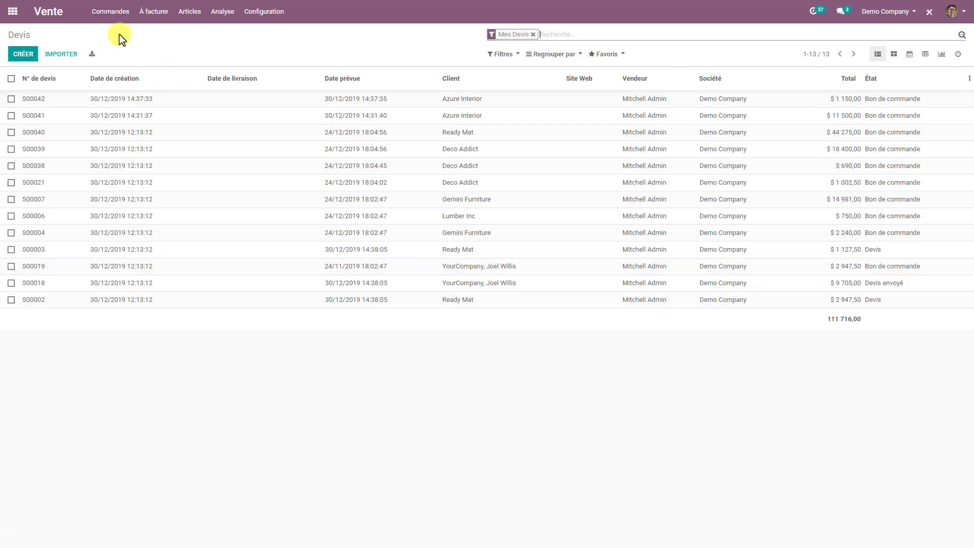
click(23, 55)
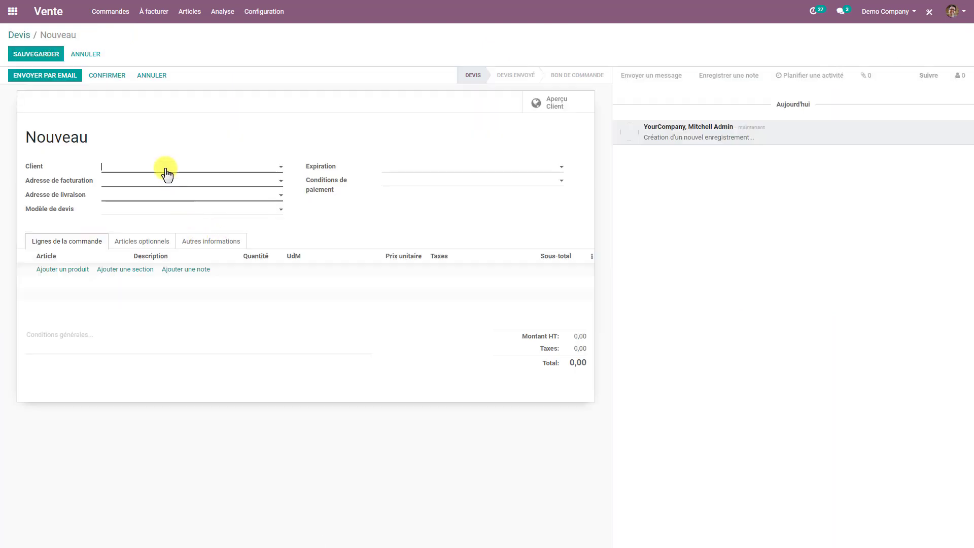
click(165, 170)
click(167, 187)
Step: Add the product Service à la journée with a quantity of 5 to the quotation and confirm it
click(66, 269)
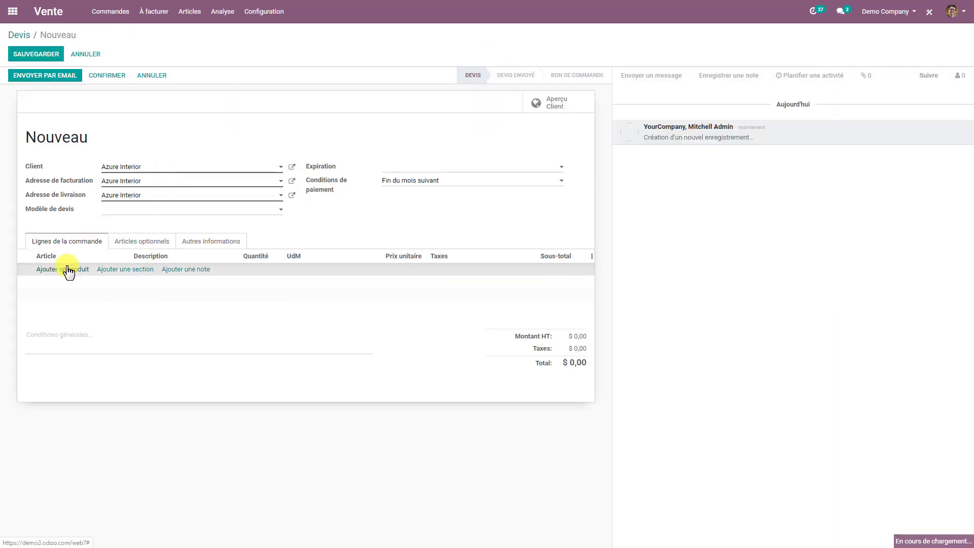
text(journée)
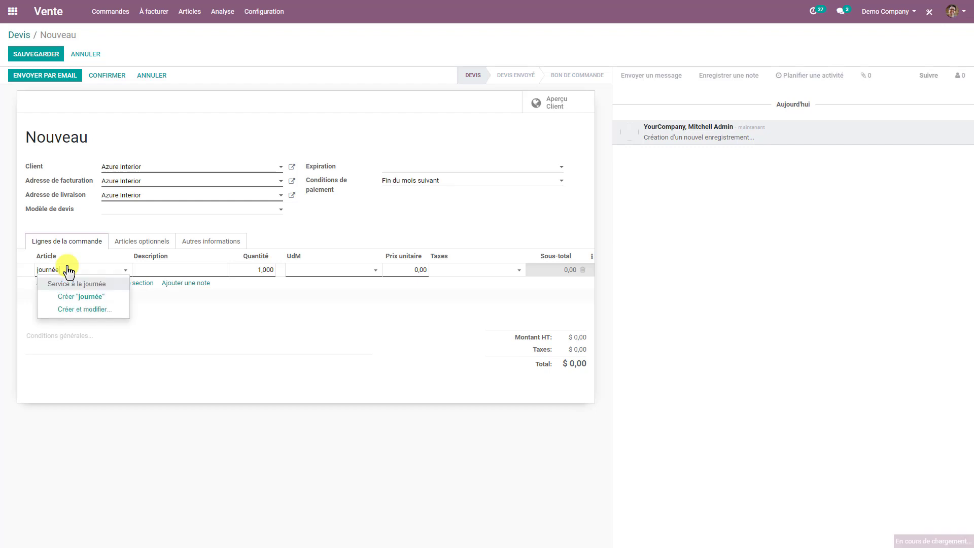
click(67, 286)
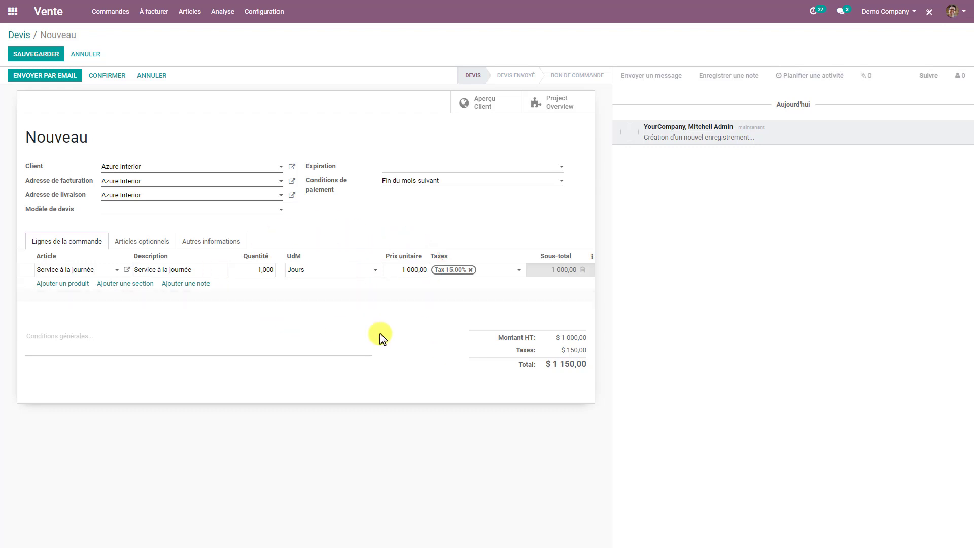
click(388, 229)
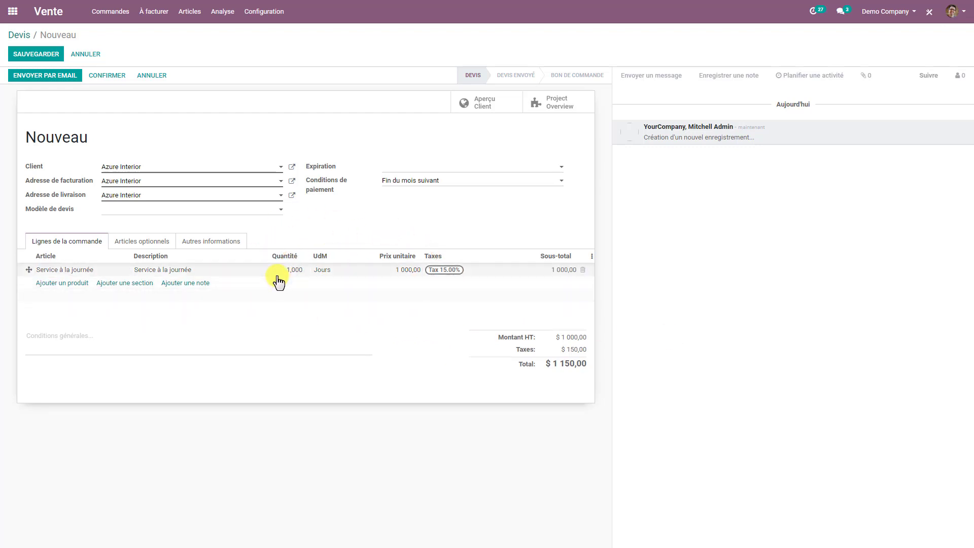
click(277, 274)
text(5)
click(375, 235)
click(105, 77)
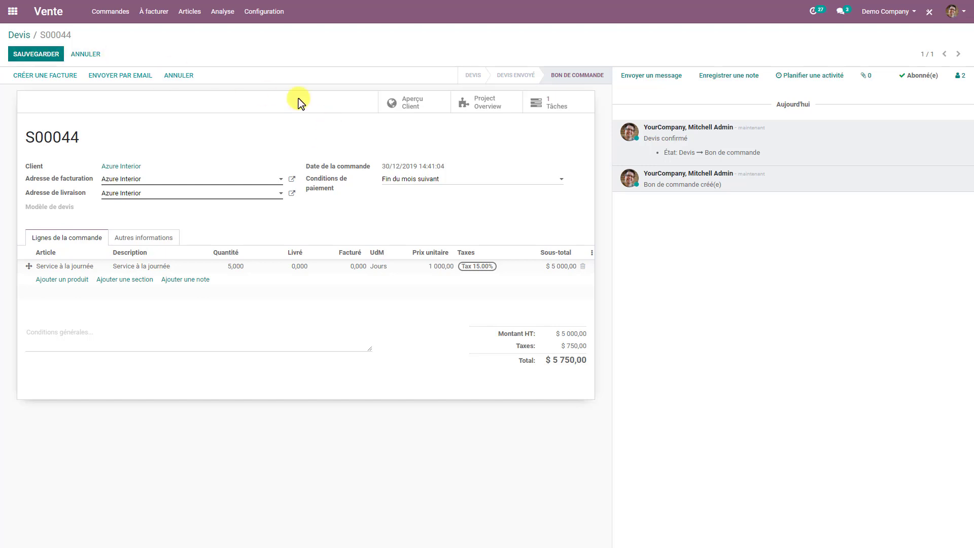
Step: Save a 5-hour timesheet line described as travail jour 1 on the order's linked task and return to order S00044
click(554, 115)
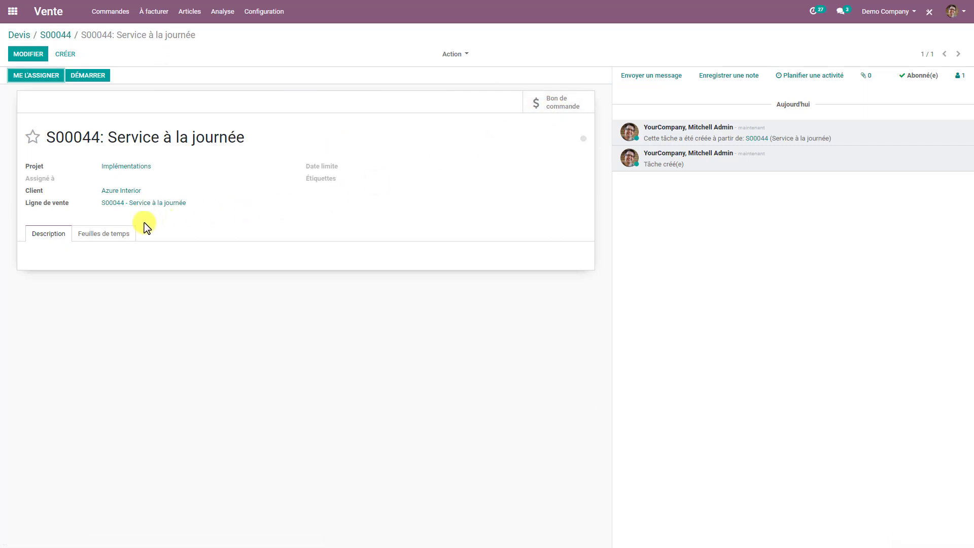
click(106, 245)
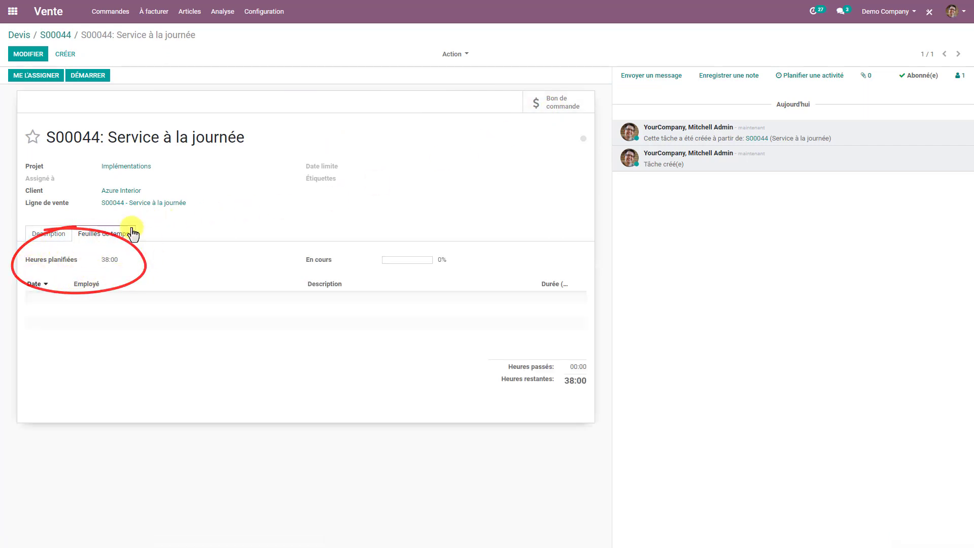
click(28, 54)
click(71, 307)
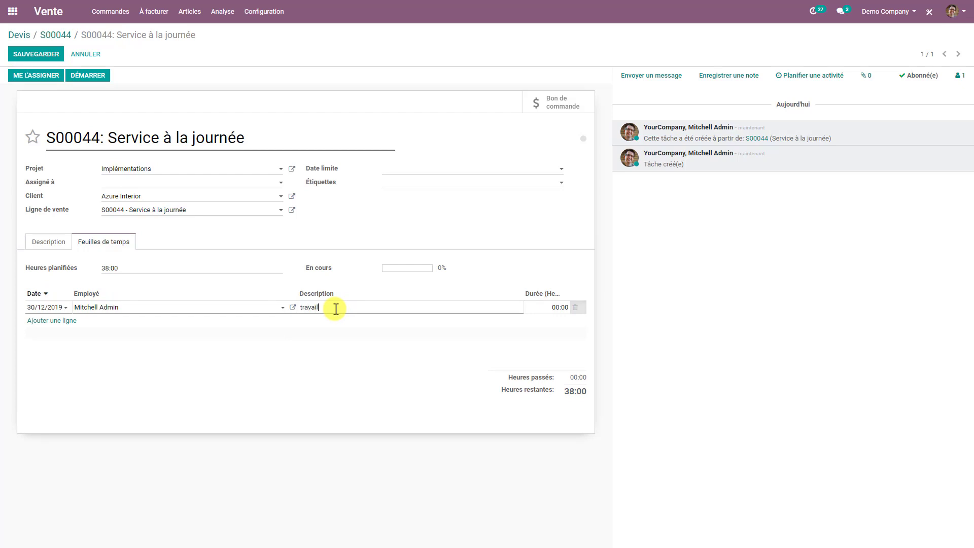
key(Tab)
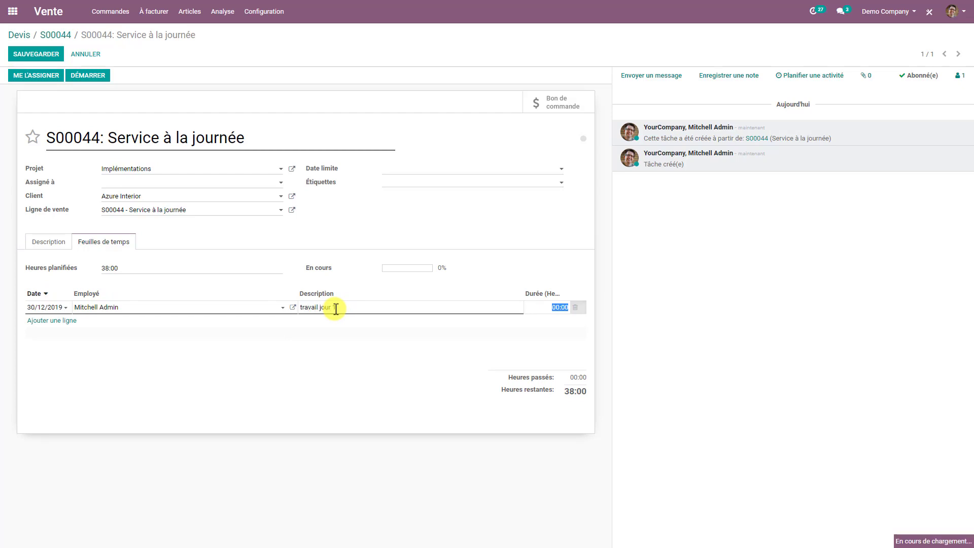
click(521, 226)
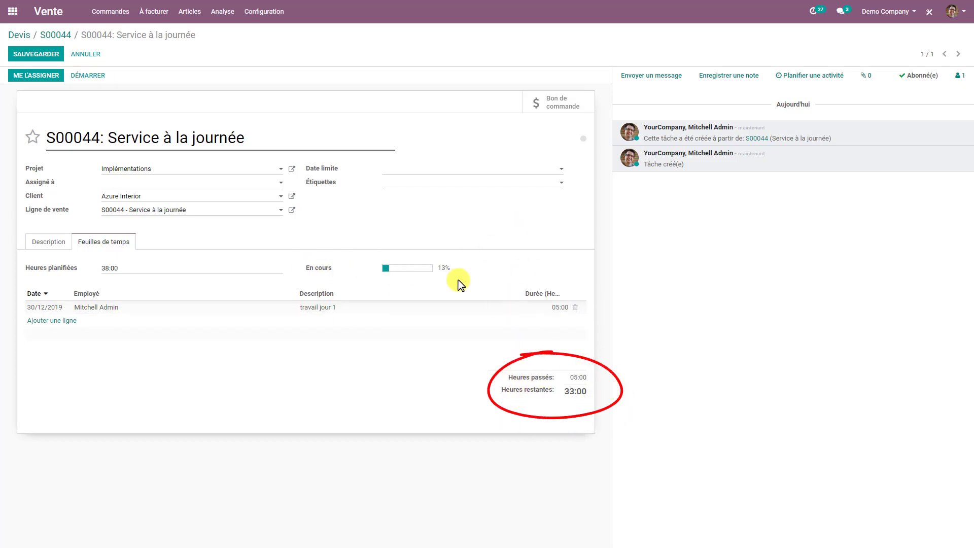
click(27, 60)
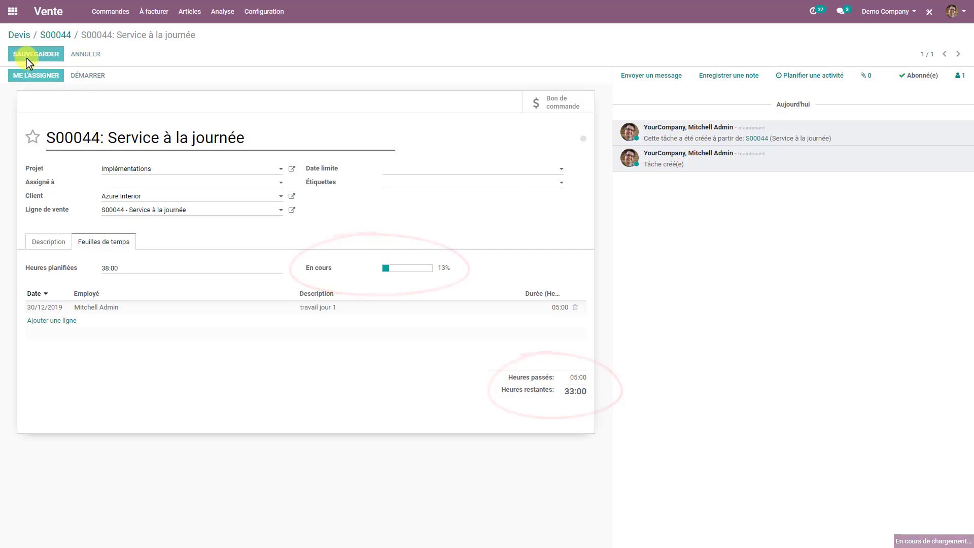
click(60, 46)
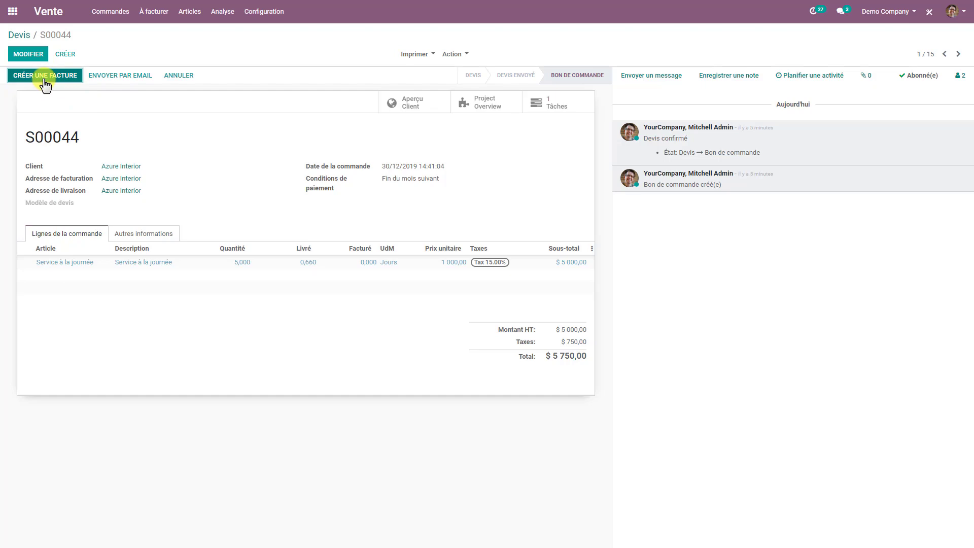
Step: Create and display draft invoices for all the sales orders listed in Commandes à facturer
click(155, 15)
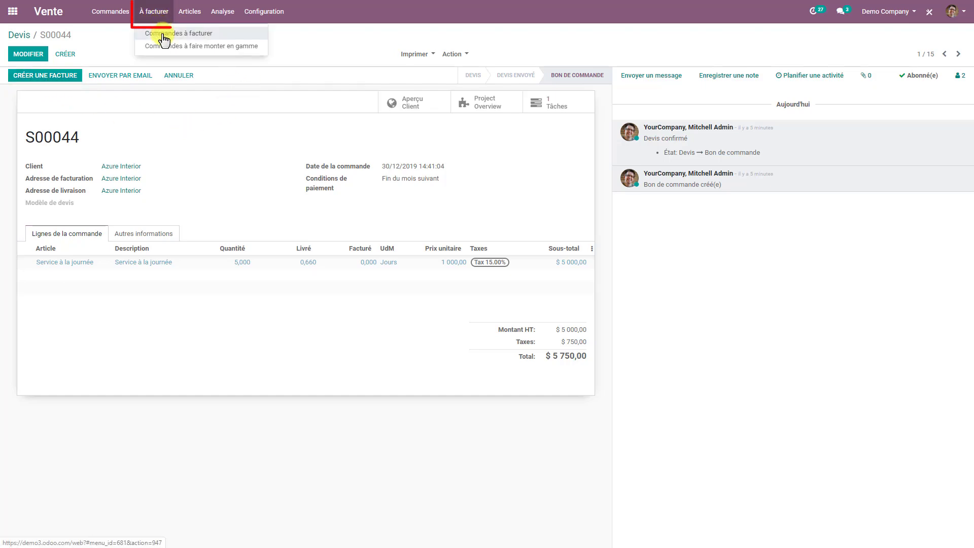
click(163, 34)
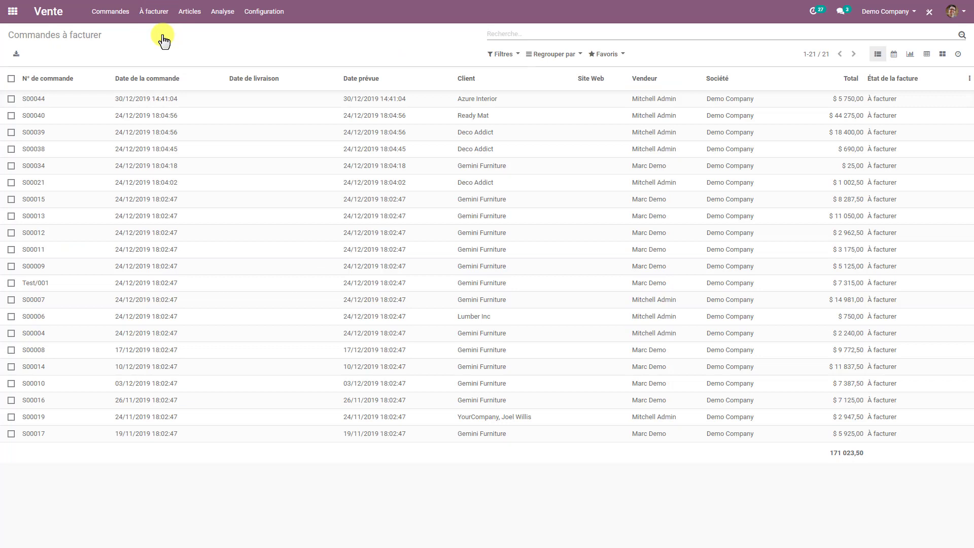
click(11, 79)
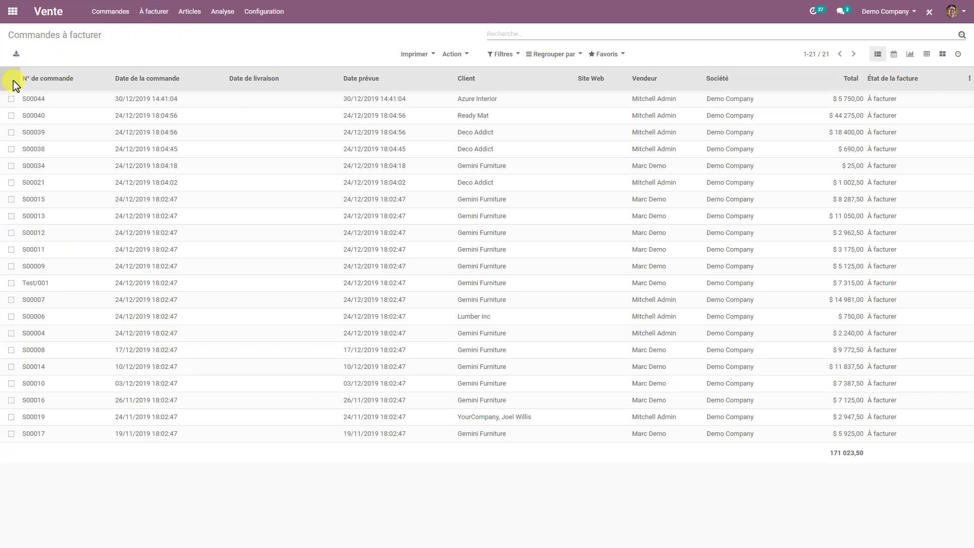
click(454, 55)
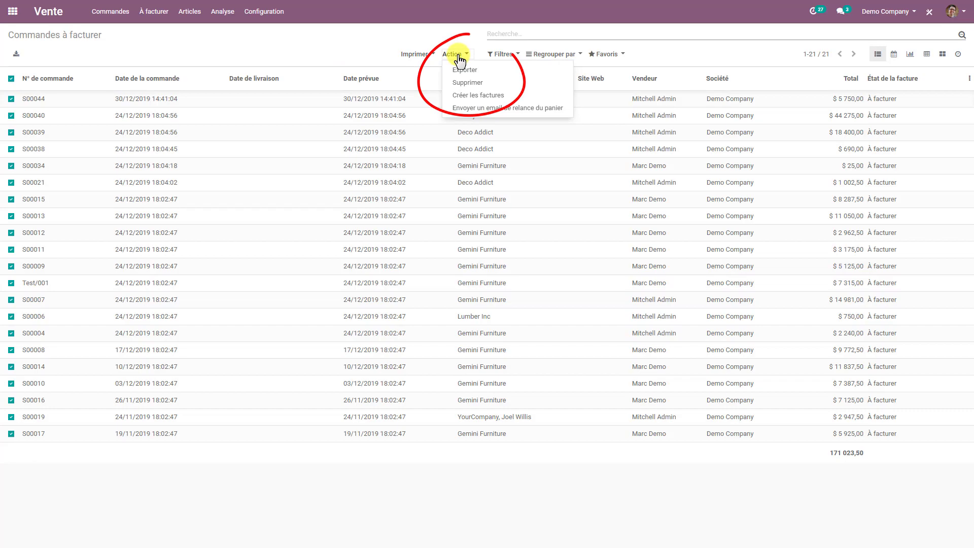
click(463, 96)
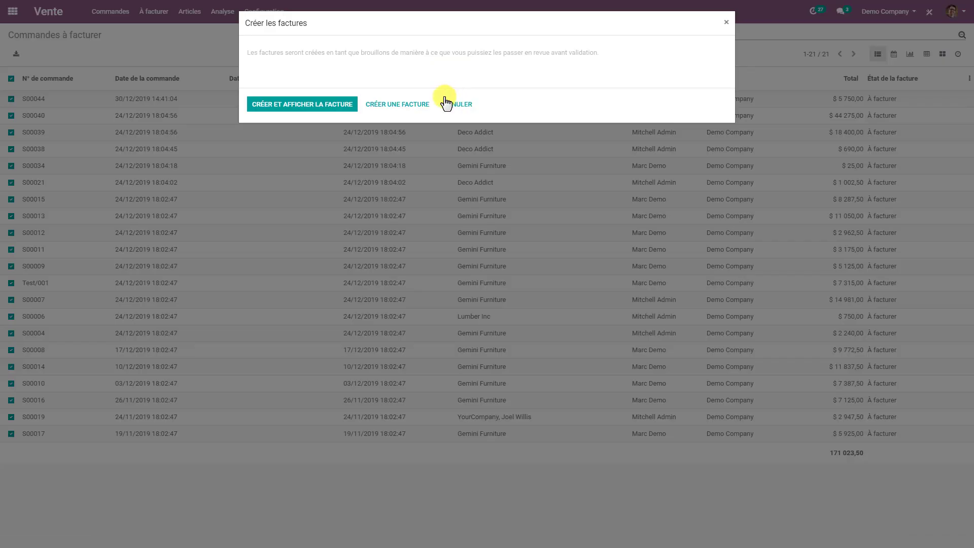
click(304, 104)
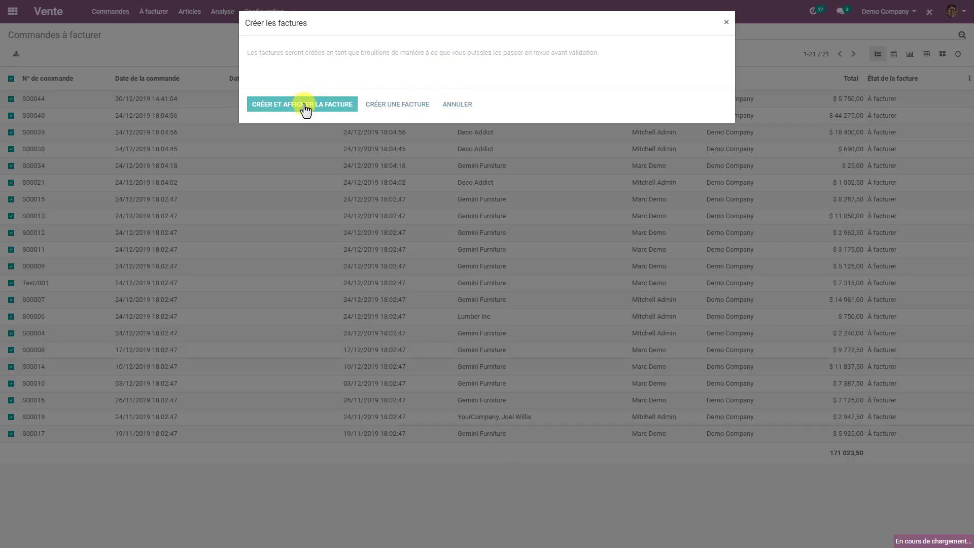